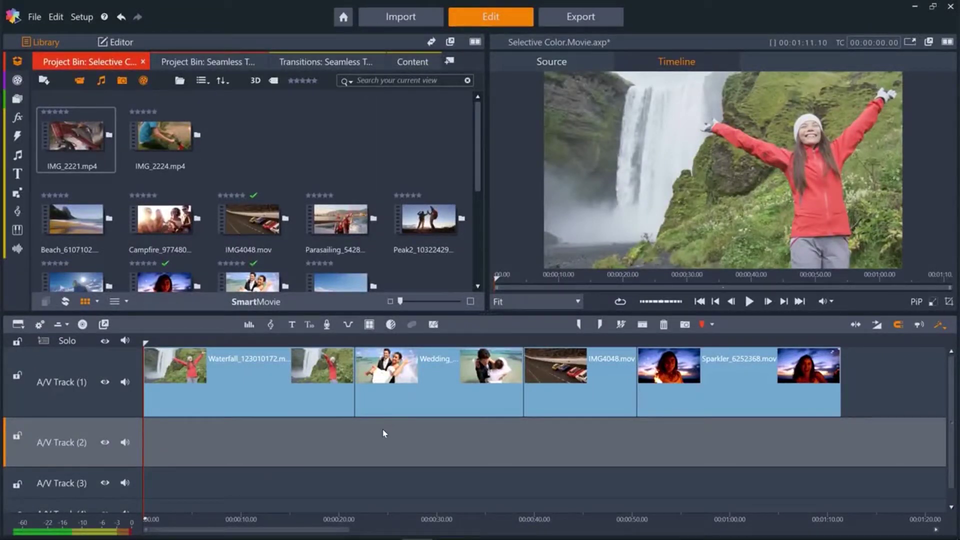
# Select the Waterfall clip on A/V Track 1 and show its Editor properties
pyautogui.click(261, 398)
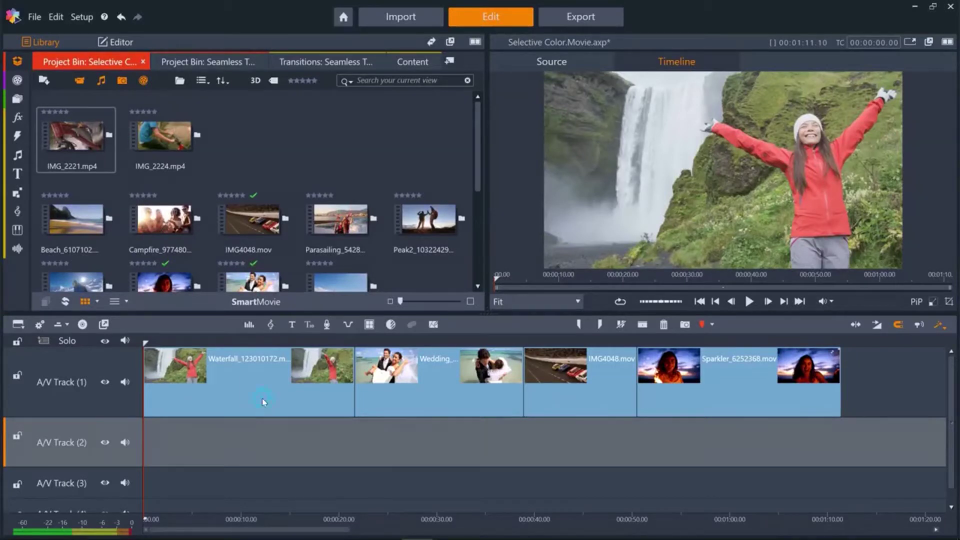
pyautogui.click(127, 47)
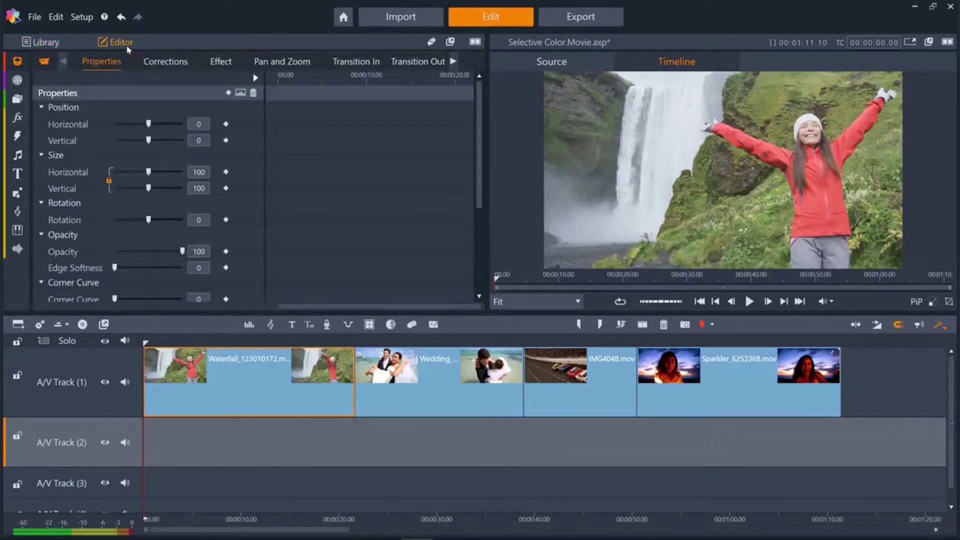
# Apply Selective Color to the Waterfall clip, preserving the woman's red jacket
pyautogui.click(216, 62)
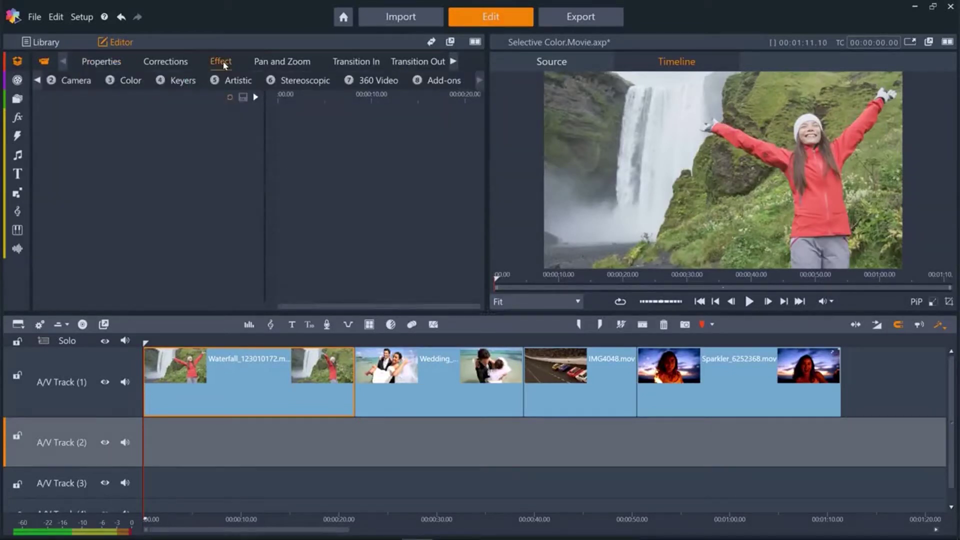
pyautogui.click(122, 83)
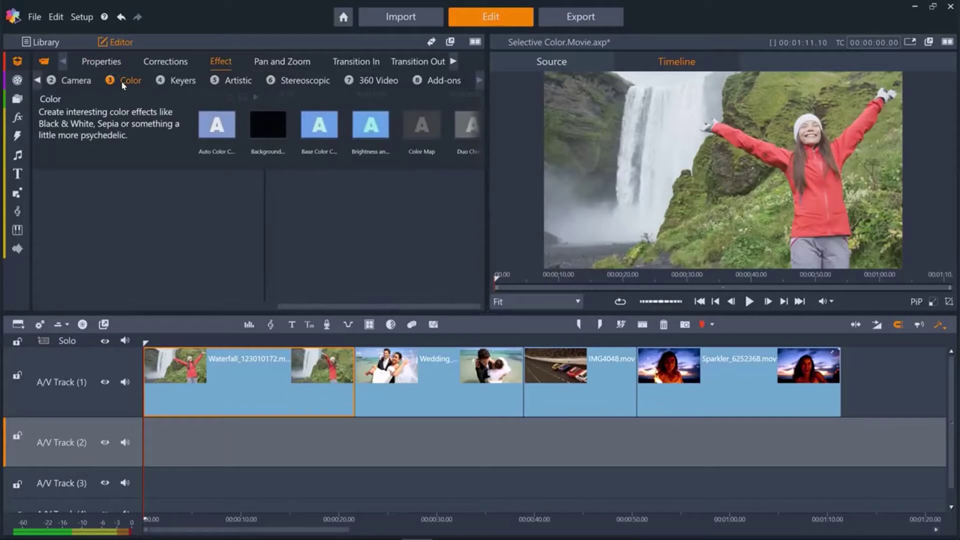
pyautogui.click(474, 131)
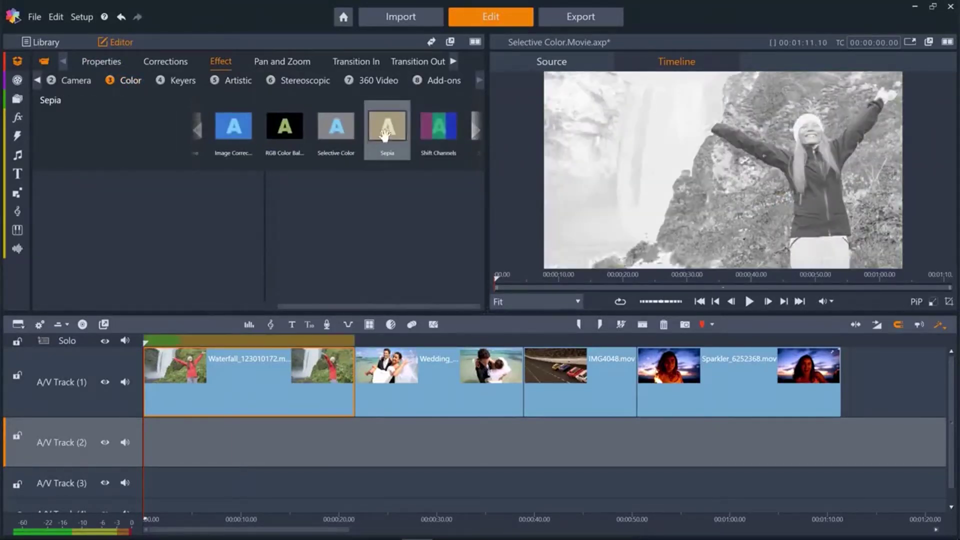
pyautogui.doubleClick(342, 133)
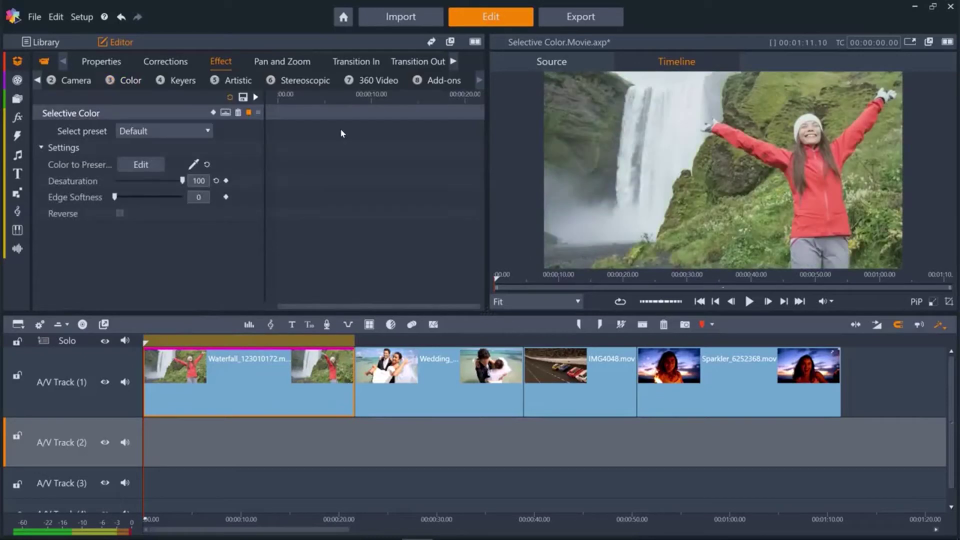
pyautogui.click(192, 164)
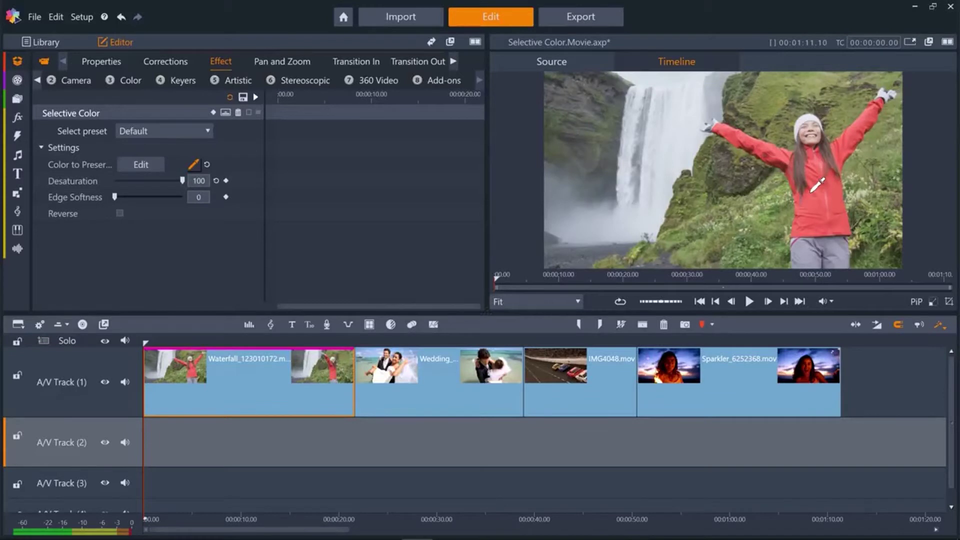
pyautogui.click(821, 226)
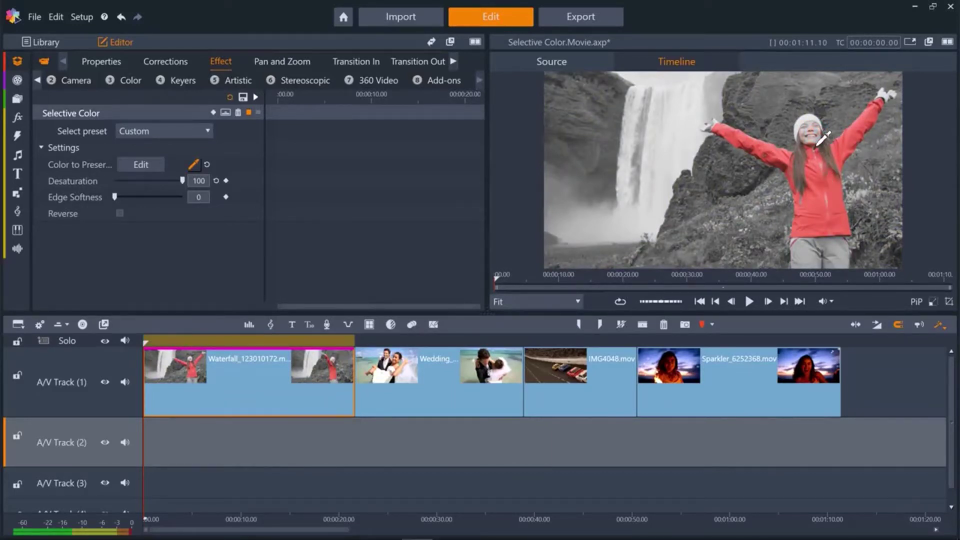
# Play the Waterfall clip to check the effect, then select the Wedding clip
pyautogui.click(749, 301)
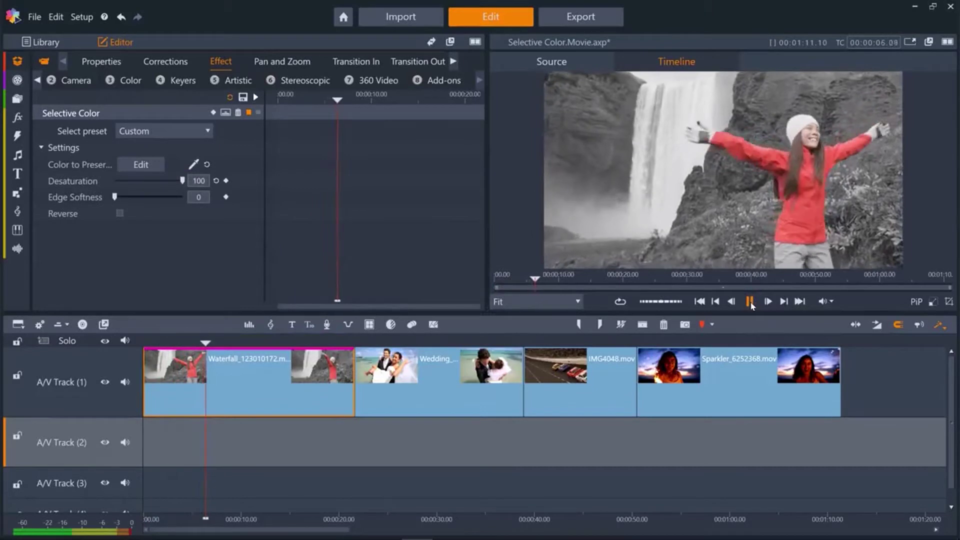
pyautogui.click(750, 301)
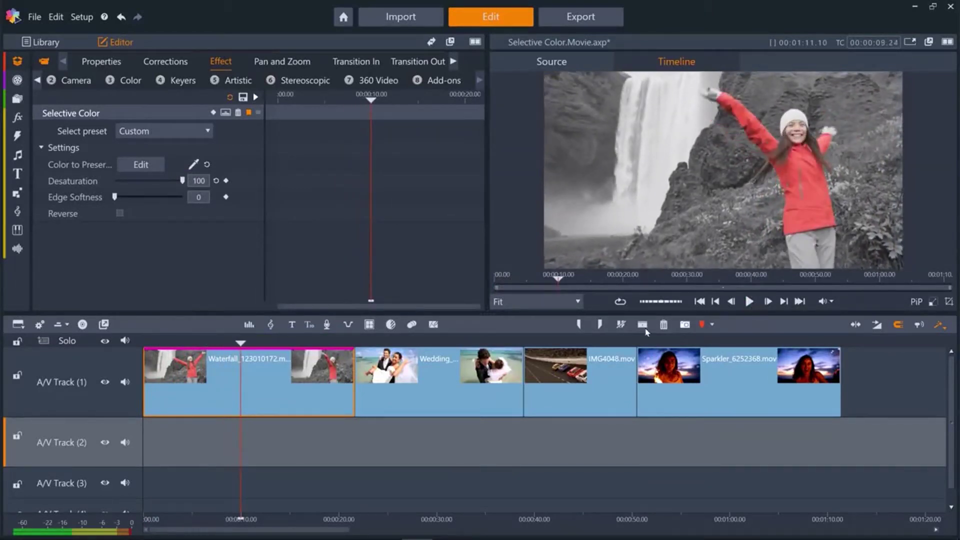
pyautogui.click(418, 392)
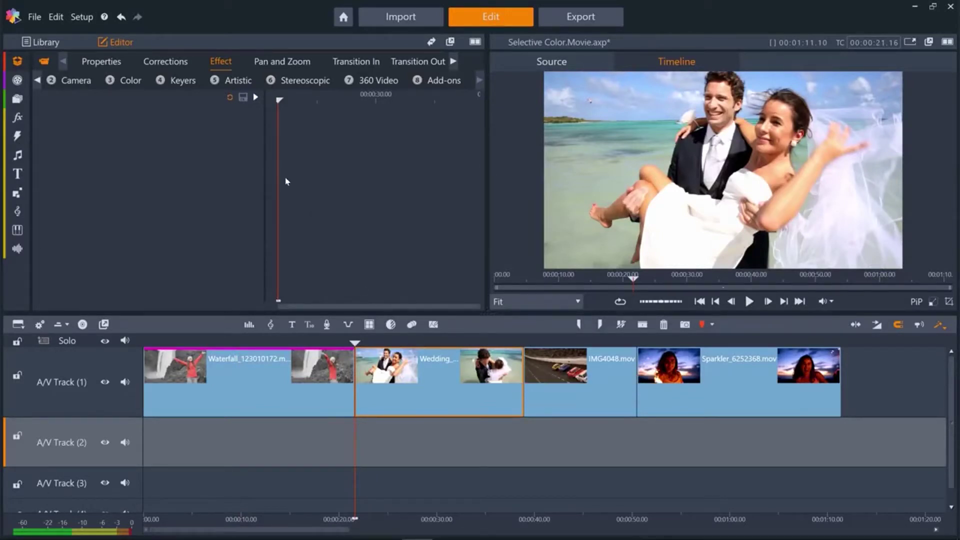
# Apply Selective Color to the Wedding clip, keeping the turquoise water and blue sky
pyautogui.click(131, 80)
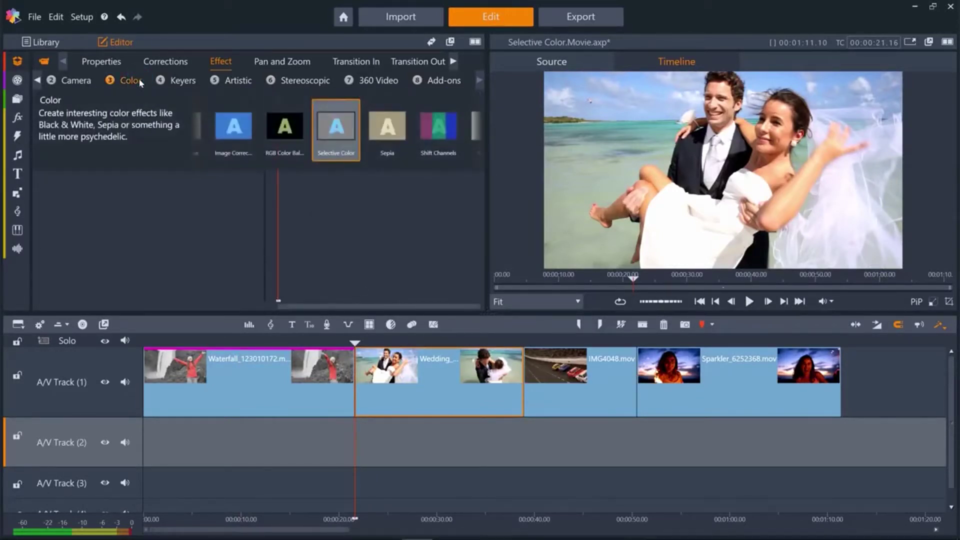
pyautogui.doubleClick(343, 138)
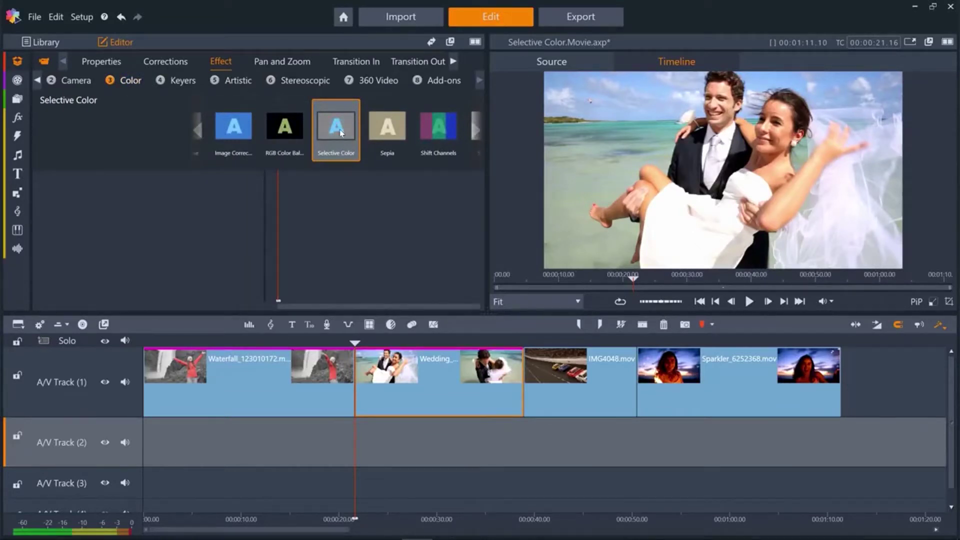
pyautogui.click(194, 163)
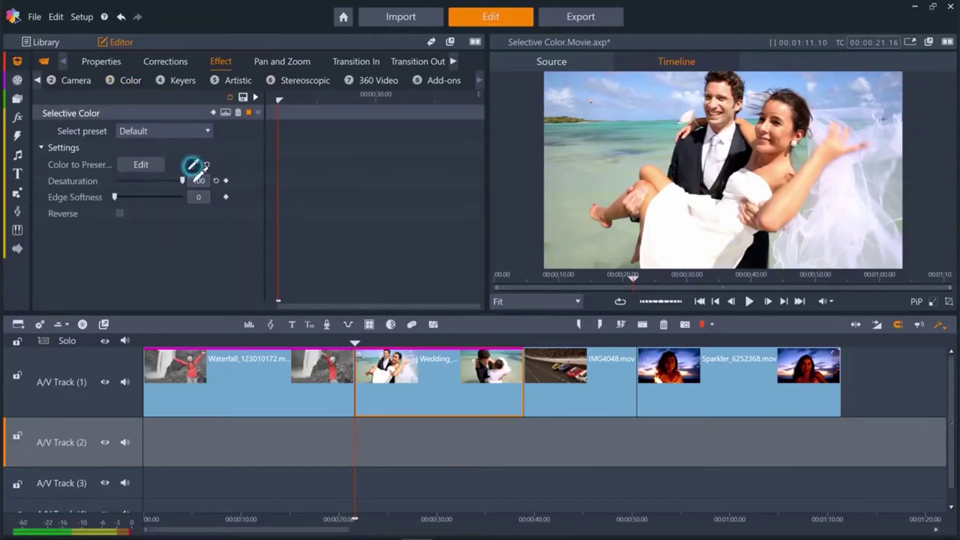
pyautogui.moveTo(609, 127); pyautogui.dragTo(646, 149)
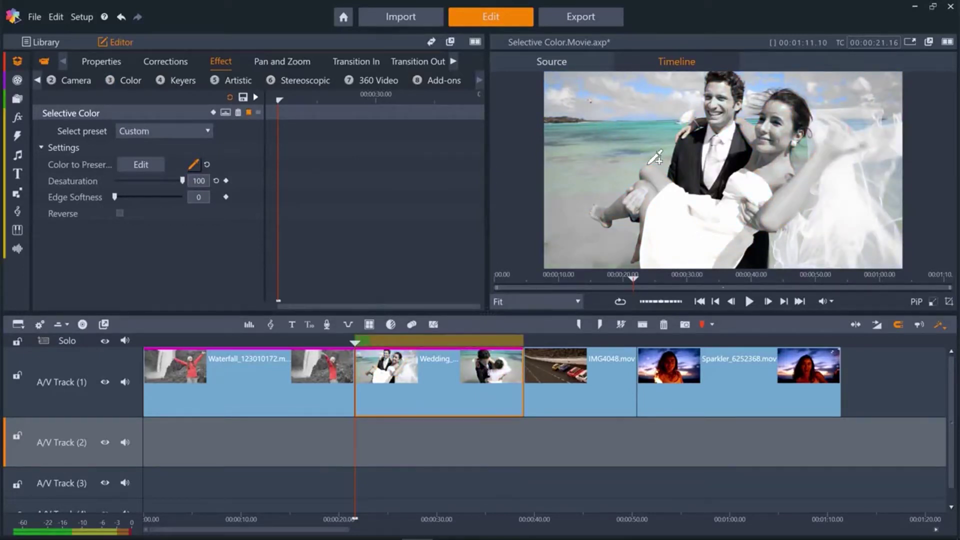
pyautogui.moveTo(634, 85); pyautogui.dragTo(654, 107)
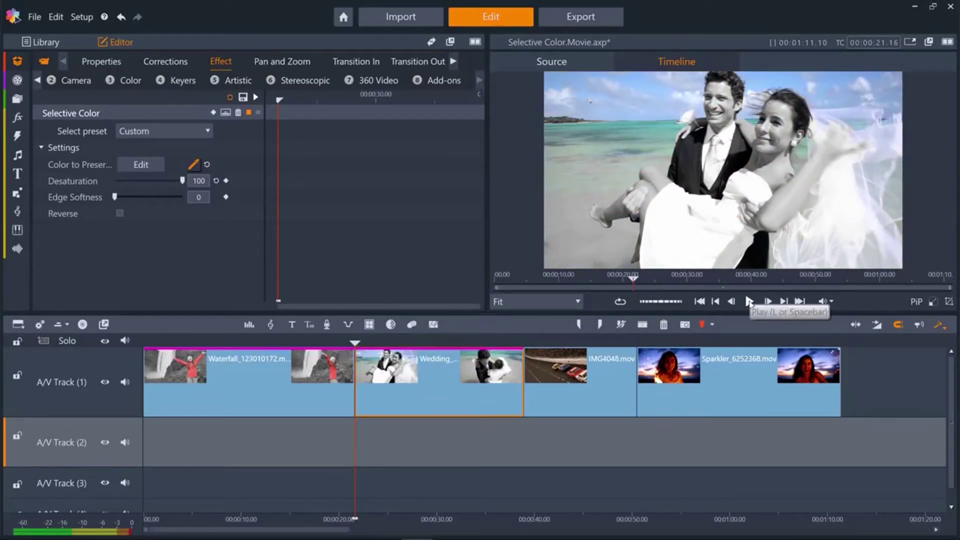
# Preview the Wedding clip, then select the IMG4048 race car clip and scrub ahead
pyautogui.click(749, 301)
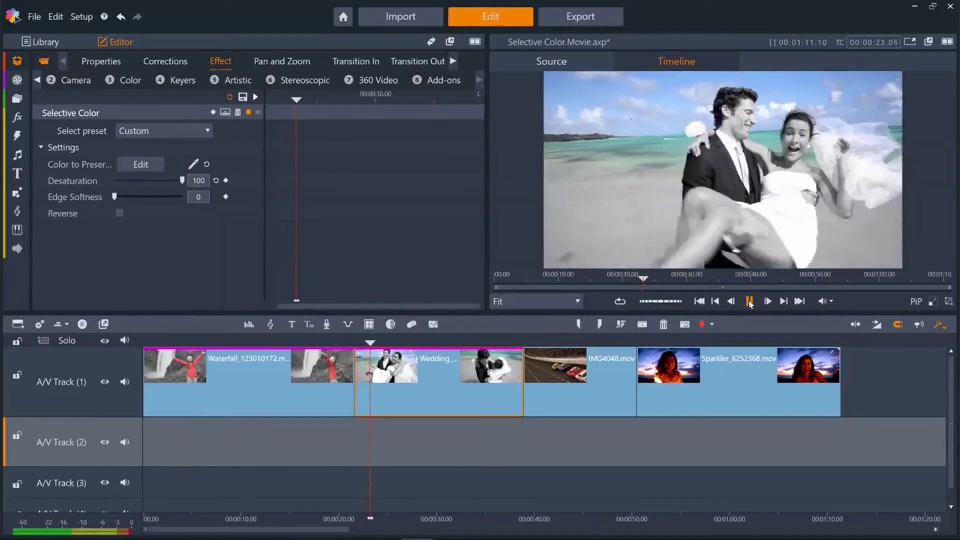
pyautogui.click(749, 301)
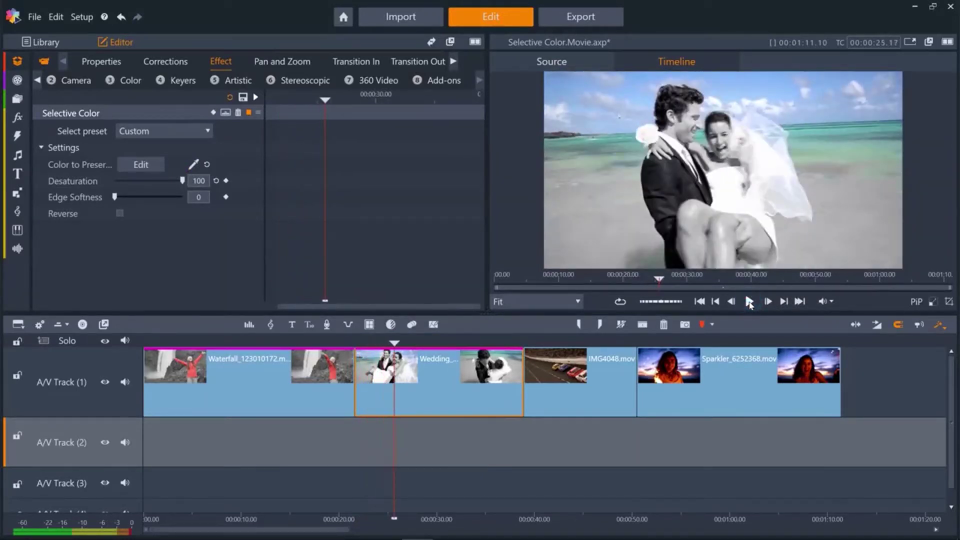
pyautogui.click(600, 394)
pyautogui.moveTo(523, 342); pyautogui.dragTo(607, 341)
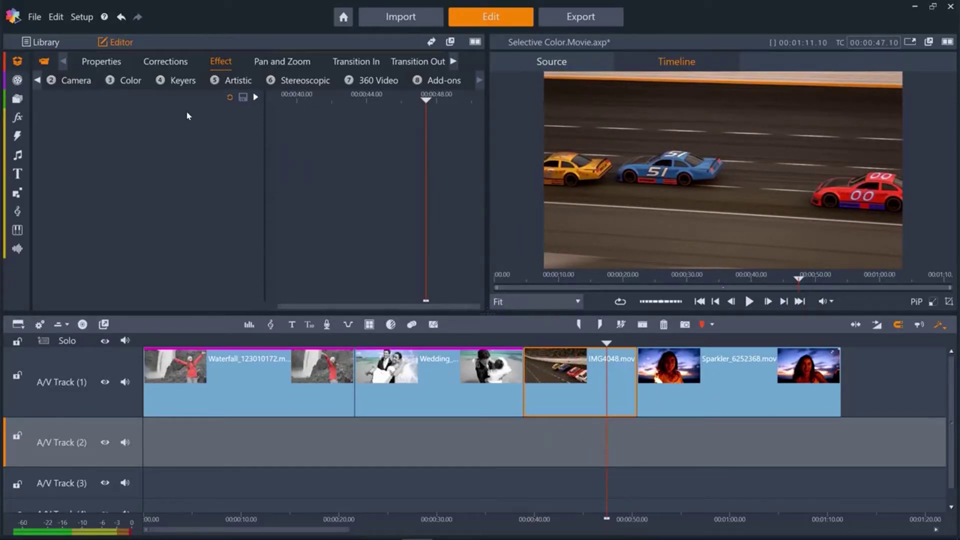
# Apply Selective Color to IMG4048, keeping the red car and blue stripe, at Desaturation 81
pyautogui.click(131, 81)
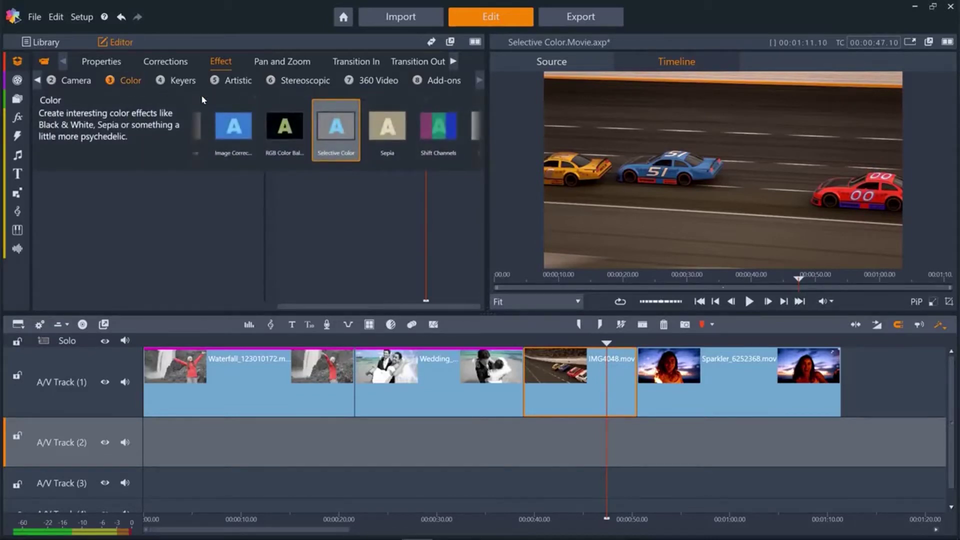
pyautogui.doubleClick(336, 131)
pyautogui.click(193, 164)
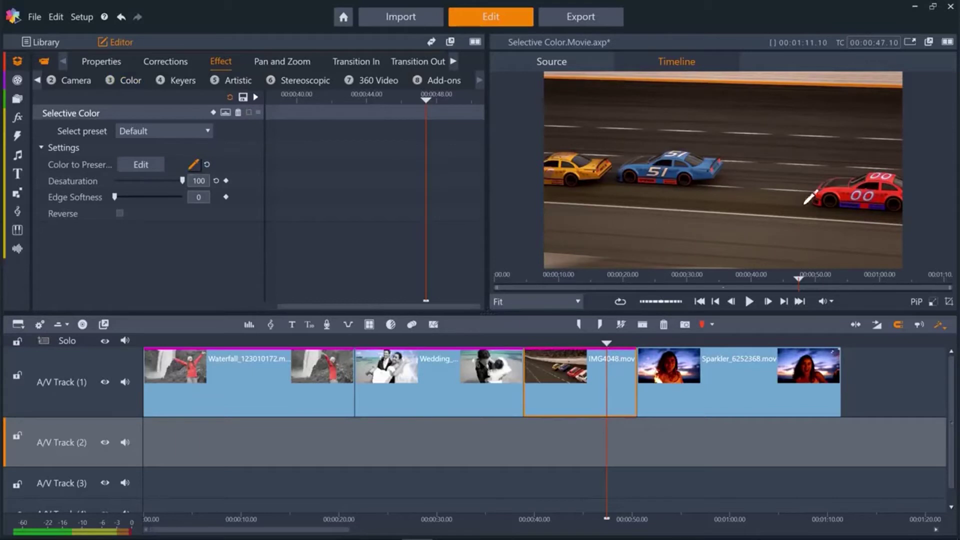
pyautogui.click(837, 205)
pyautogui.click(855, 214)
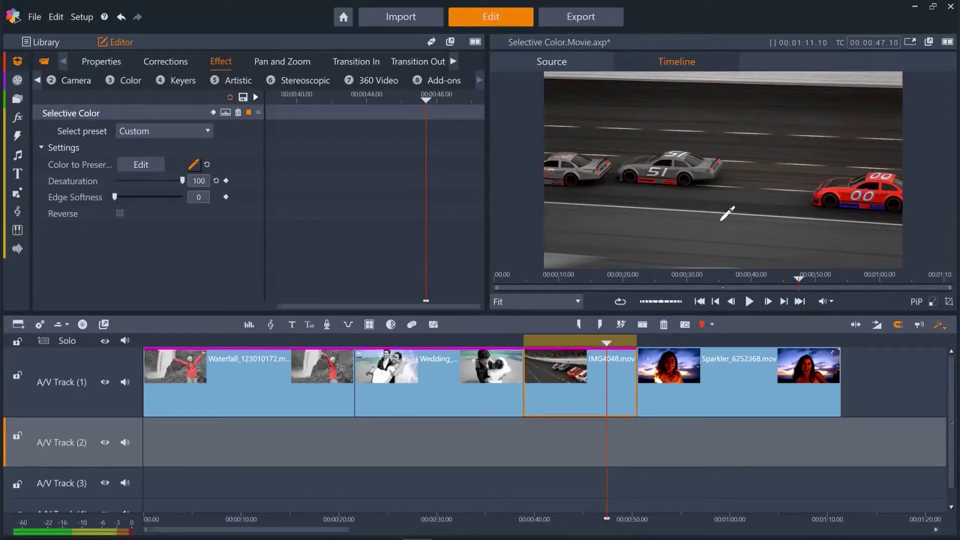
pyautogui.click(195, 165)
pyautogui.moveTo(183, 180); pyautogui.dragTo(174, 181)
pyautogui.moveTo(169, 184); pyautogui.dragTo(167, 185)
# Replay the race clip from an earlier frame to review, then select the Sparkler clip
pyautogui.moveTo(594, 342); pyautogui.dragTo(531, 342)
pyautogui.click(748, 302)
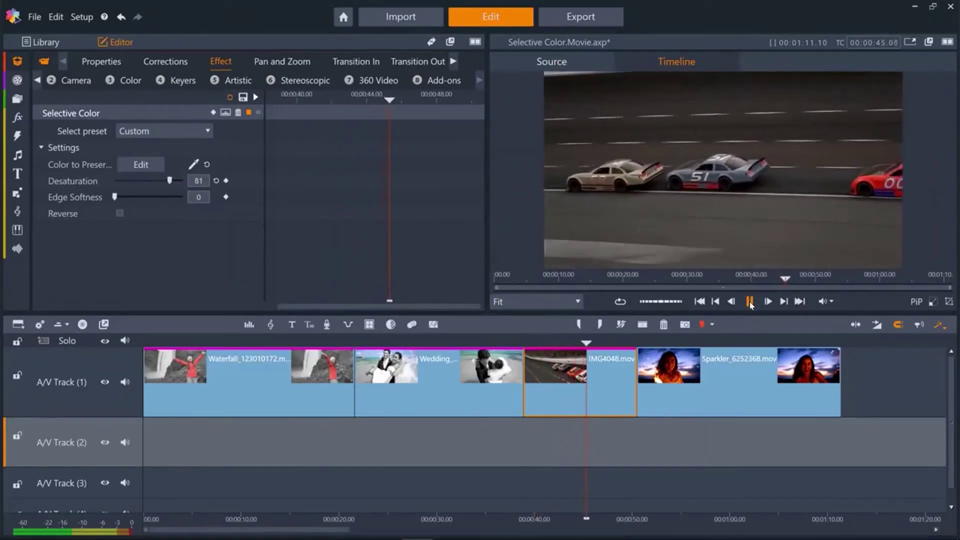
pyautogui.click(749, 302)
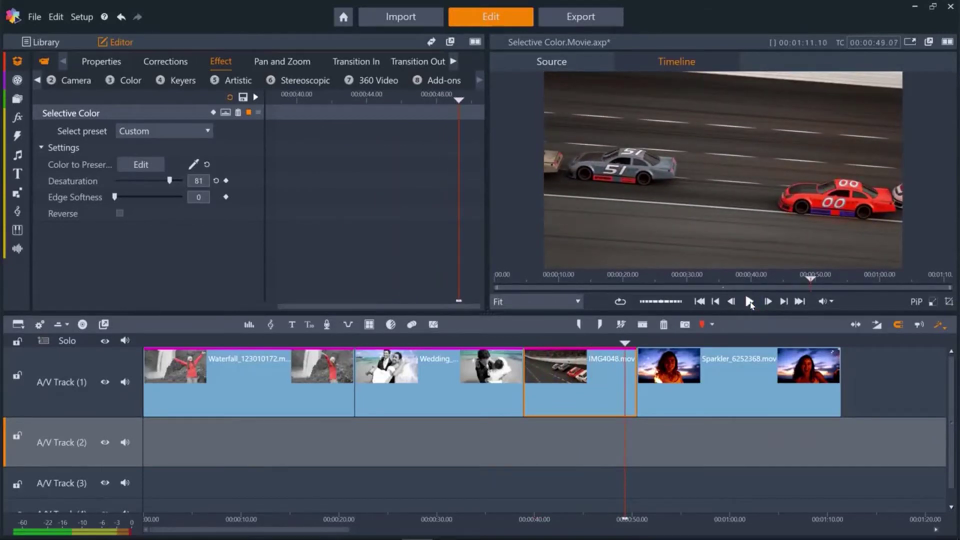
pyautogui.click(731, 379)
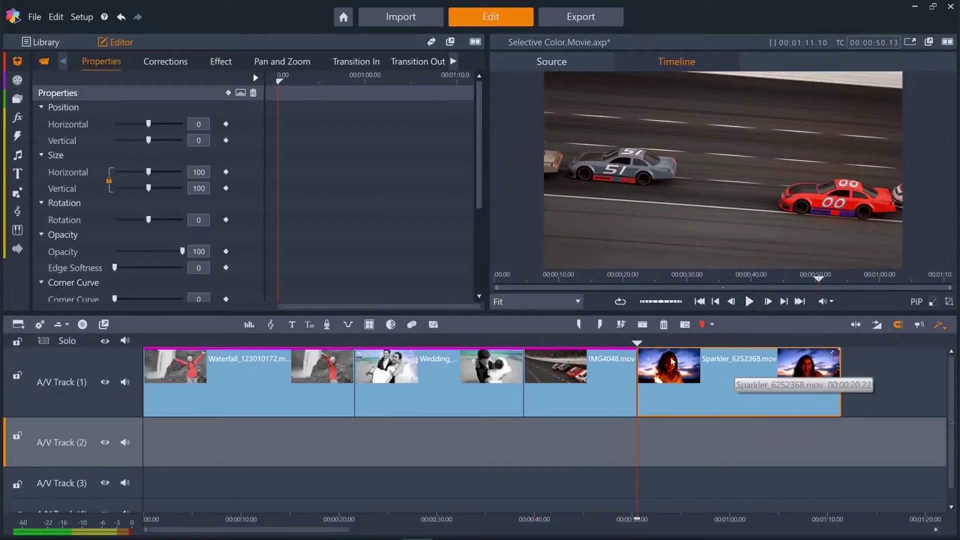
# Apply Selective Color to the Sparkler clip, preserving the purple-blue sky
pyautogui.click(645, 345)
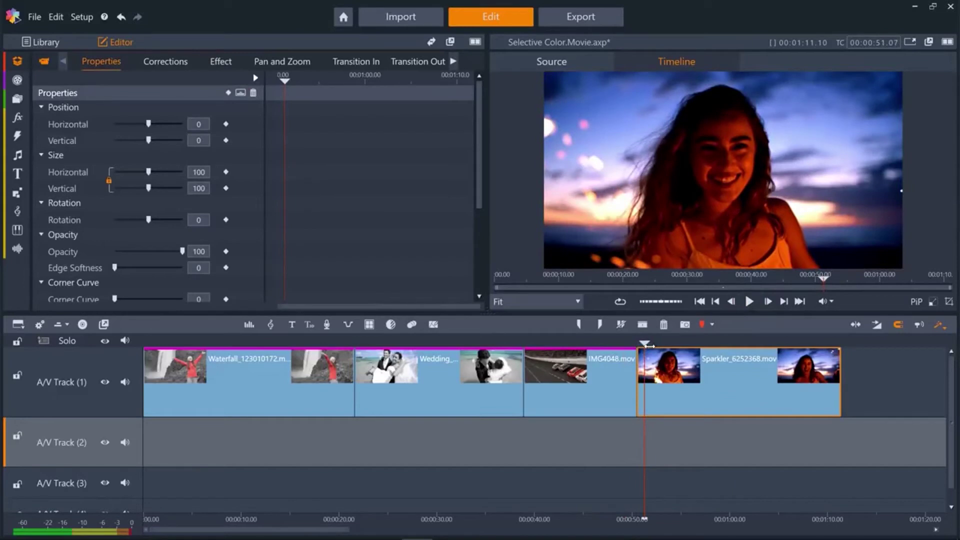
pyautogui.moveTo(649, 345); pyautogui.dragTo(648, 345)
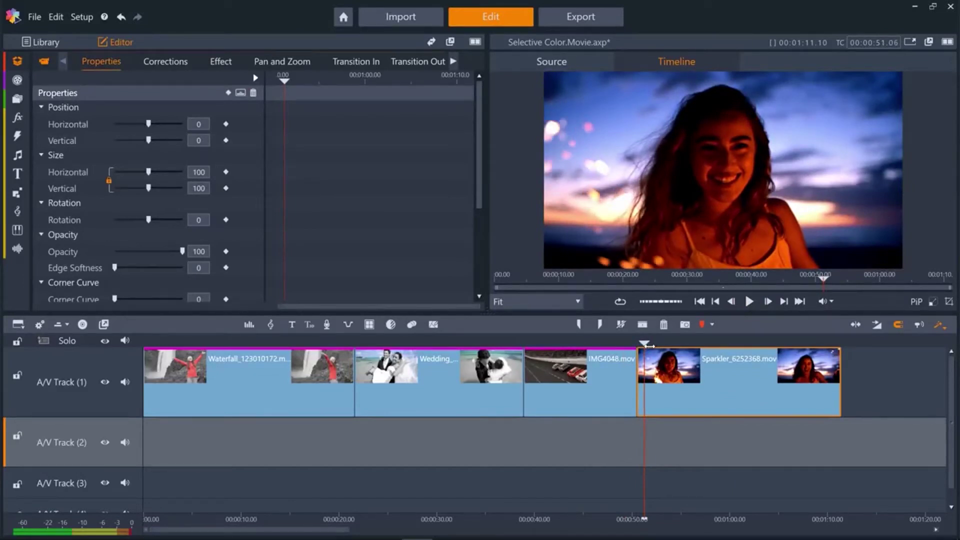
pyautogui.click(226, 64)
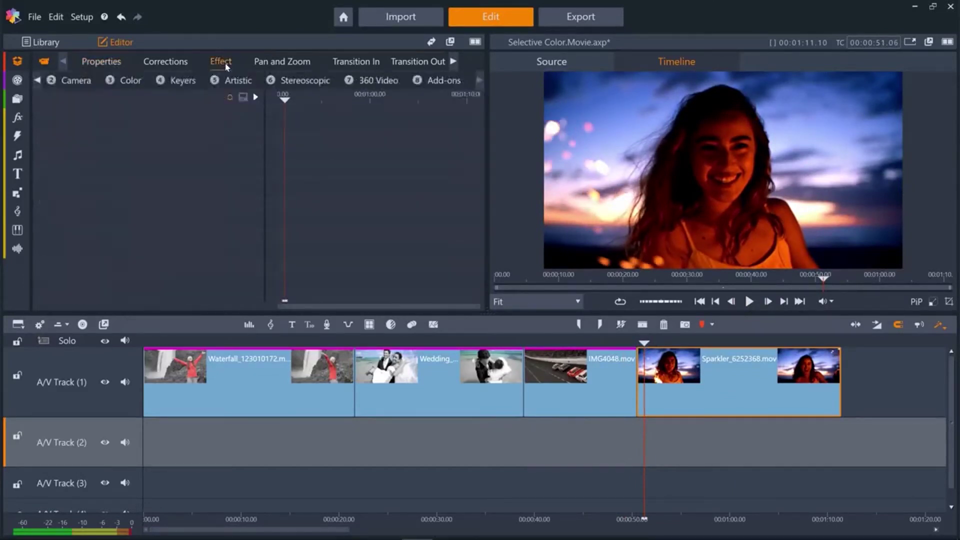
pyautogui.click(134, 83)
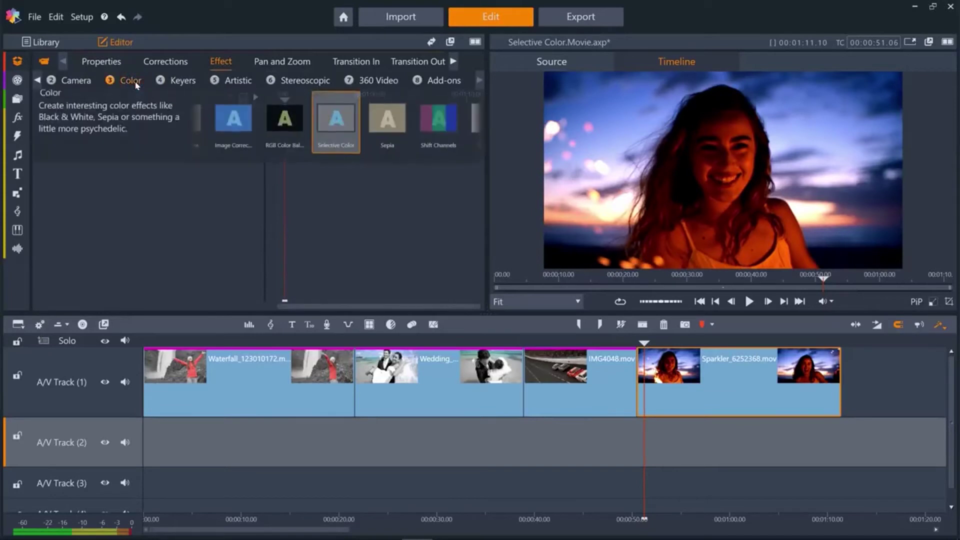
pyautogui.click(337, 129)
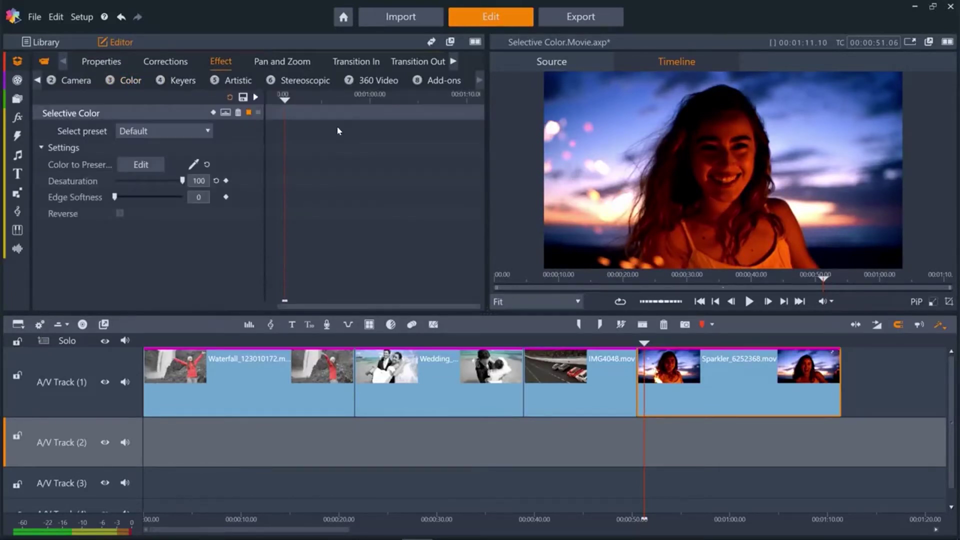
pyautogui.click(193, 164)
pyautogui.moveTo(579, 95); pyautogui.dragTo(636, 115)
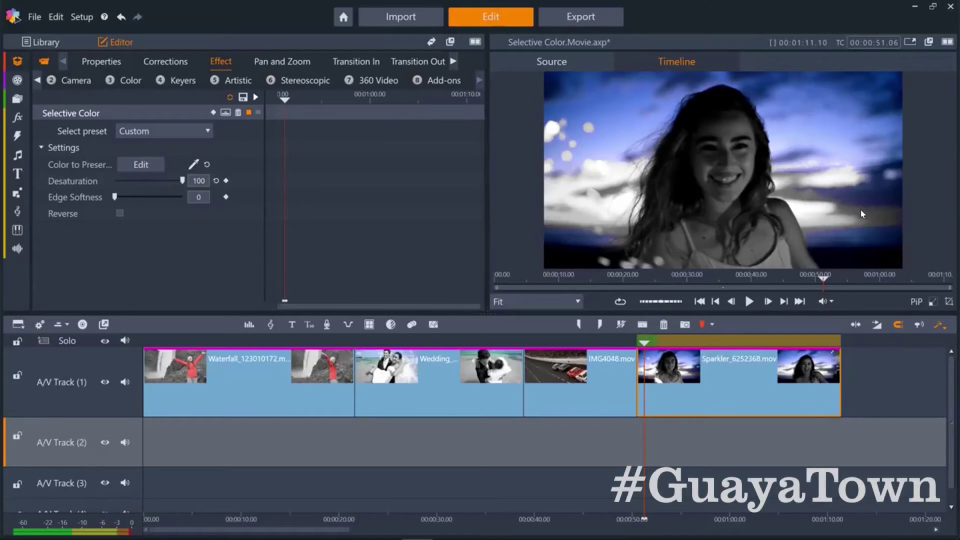
# Raise Edge Softness to 66 and preview the Sparkler clip
pyautogui.moveTo(114, 196); pyautogui.dragTo(164, 198)
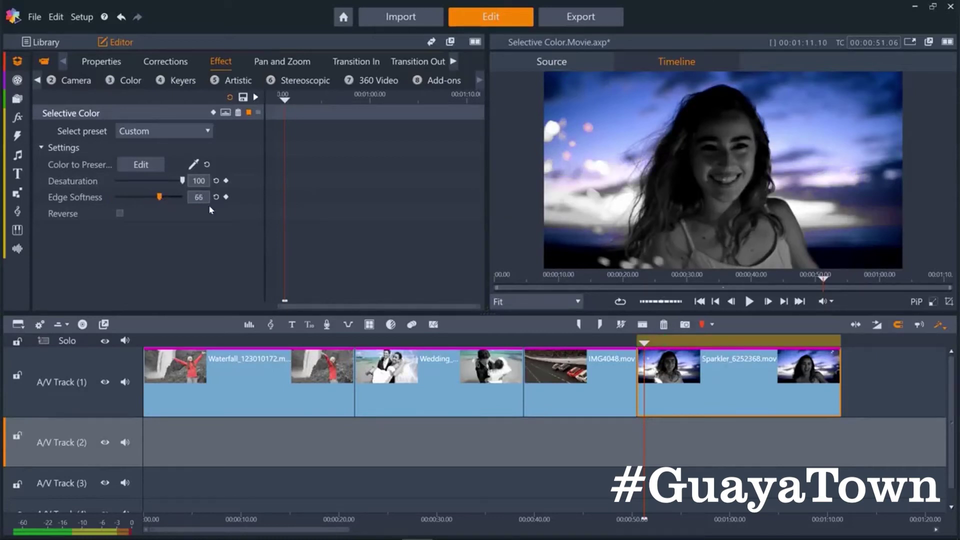
pyautogui.click(749, 301)
pyautogui.click(751, 302)
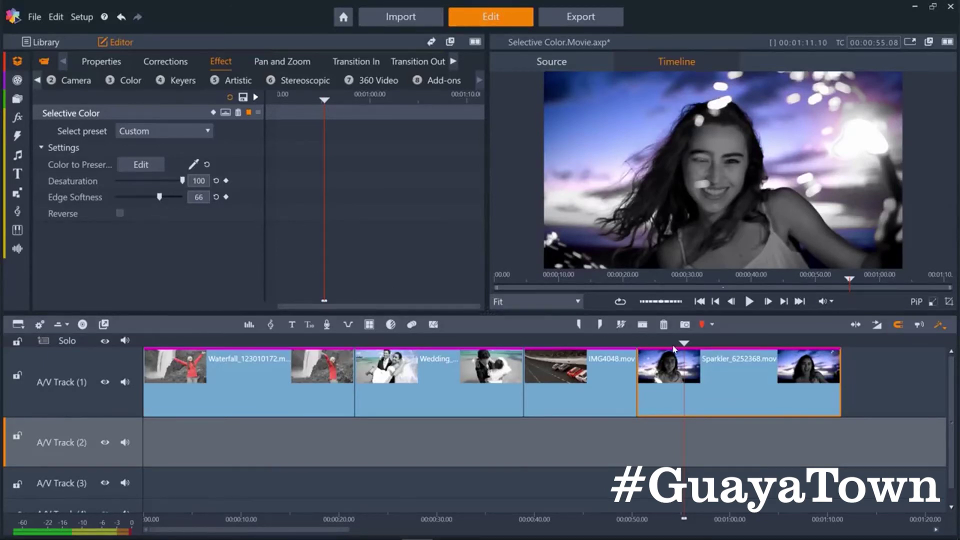
# Split the start of the Sparkler clip into short slices during playback
pyautogui.moveTo(684, 343); pyautogui.dragTo(641, 343)
pyautogui.press('space')
pyautogui.click(646, 327)
pyautogui.click(646, 329)
pyautogui.click(646, 328)
pyautogui.click(647, 329)
pyautogui.click(648, 330)
pyautogui.click(648, 330)
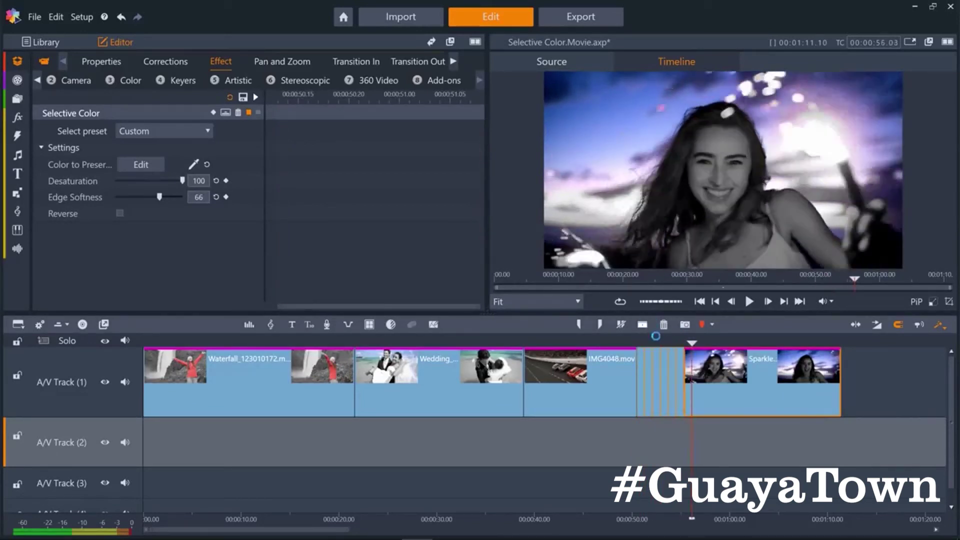
pyautogui.click(647, 330)
pyautogui.click(646, 330)
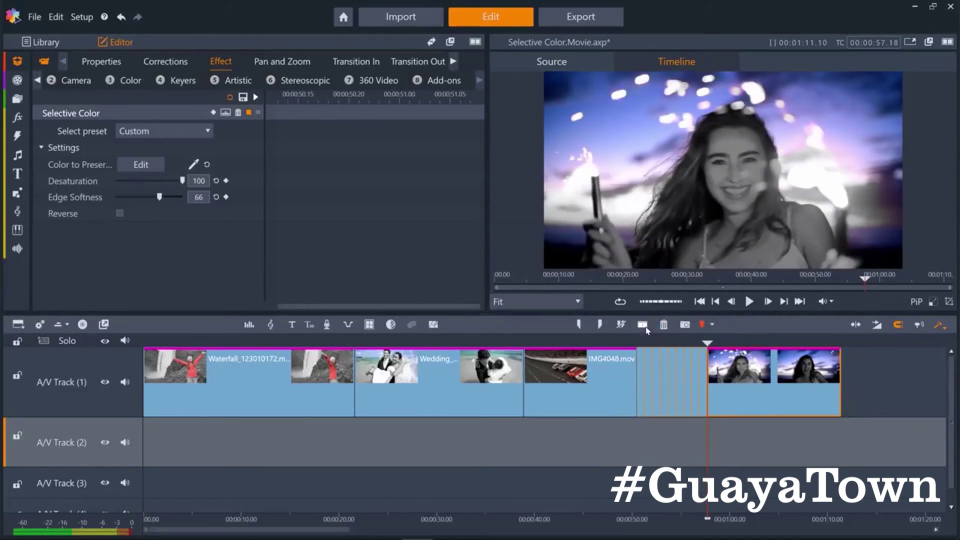
# Turn on Selective Color Reverse on the first Sparkler slices to keep the orange glow
pyautogui.click(649, 356)
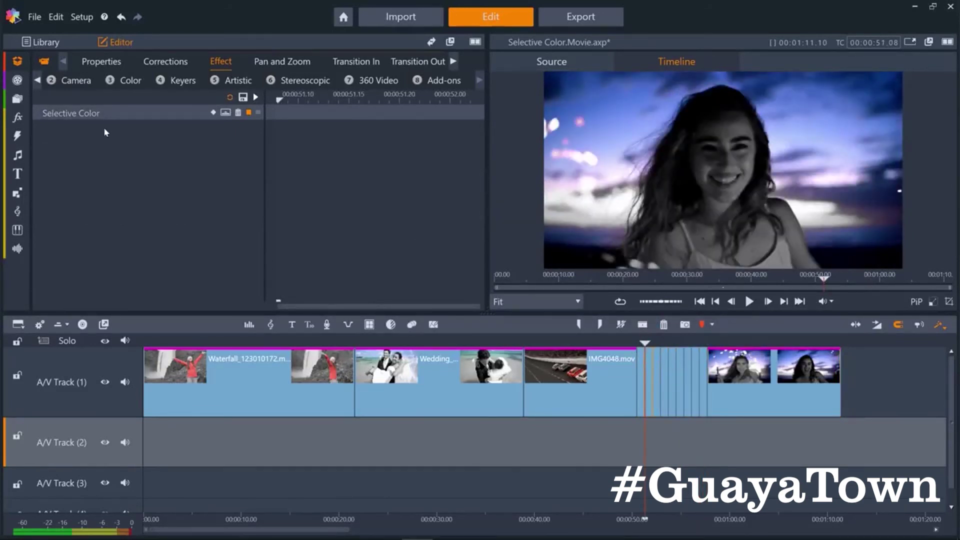
pyautogui.click(92, 113)
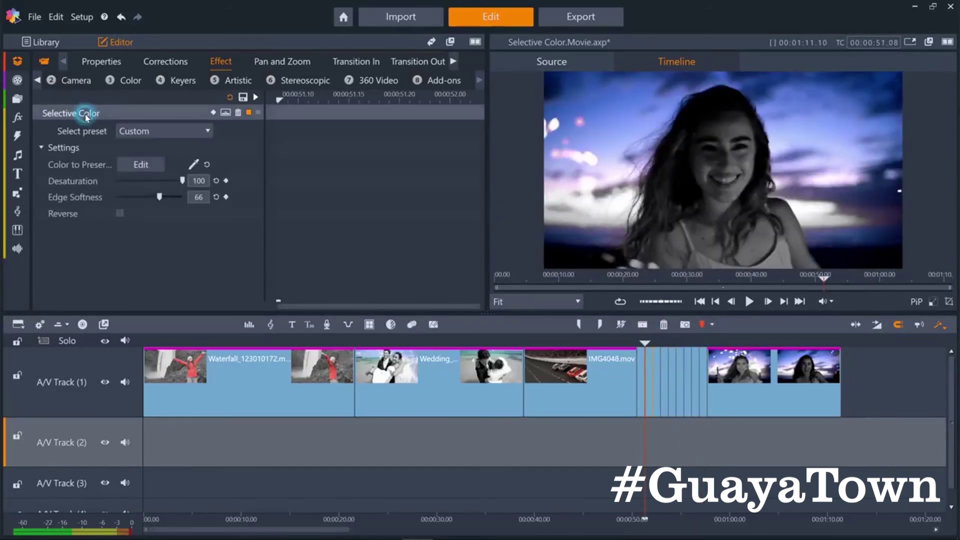
pyautogui.click(120, 214)
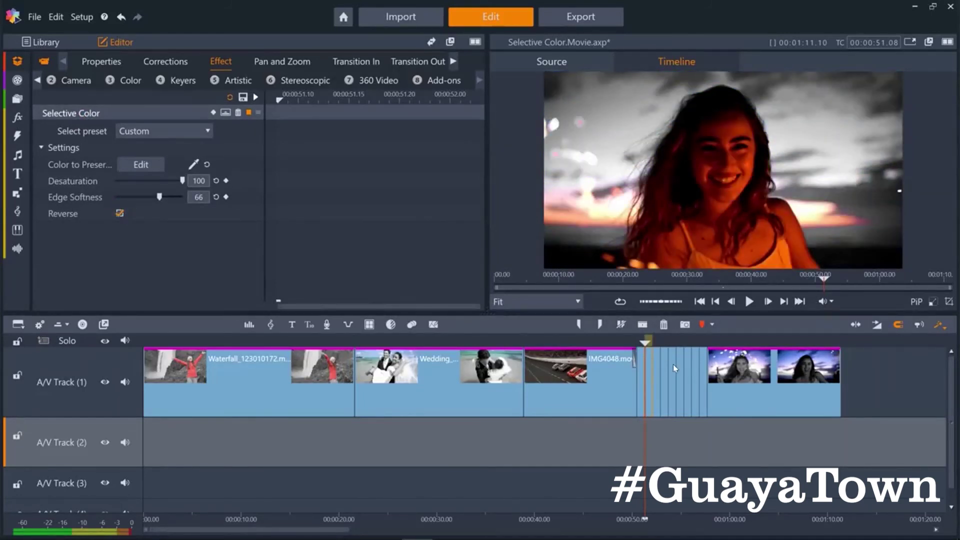
pyautogui.click(659, 370)
pyautogui.click(93, 113)
pyautogui.click(120, 213)
pyautogui.click(675, 360)
pyautogui.click(70, 113)
pyautogui.click(119, 214)
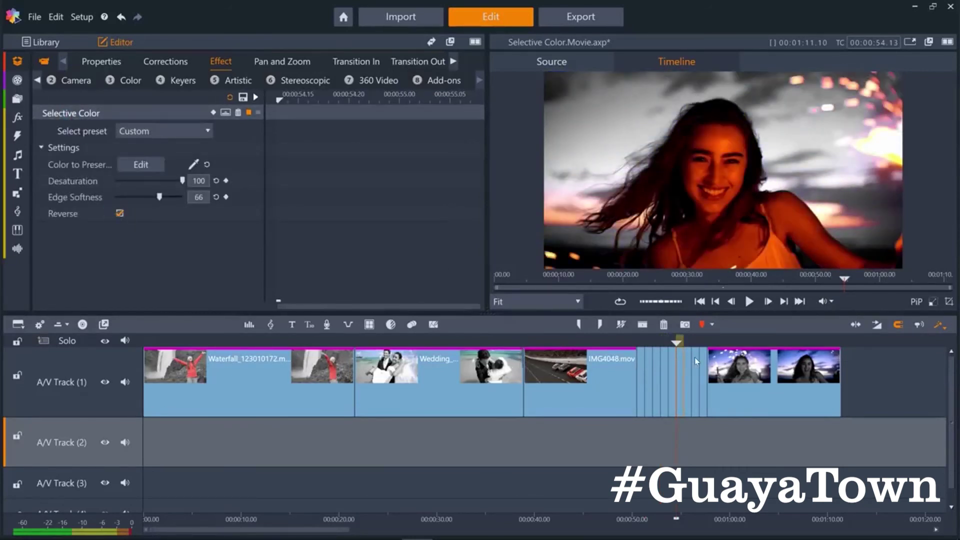
pyautogui.click(119, 213)
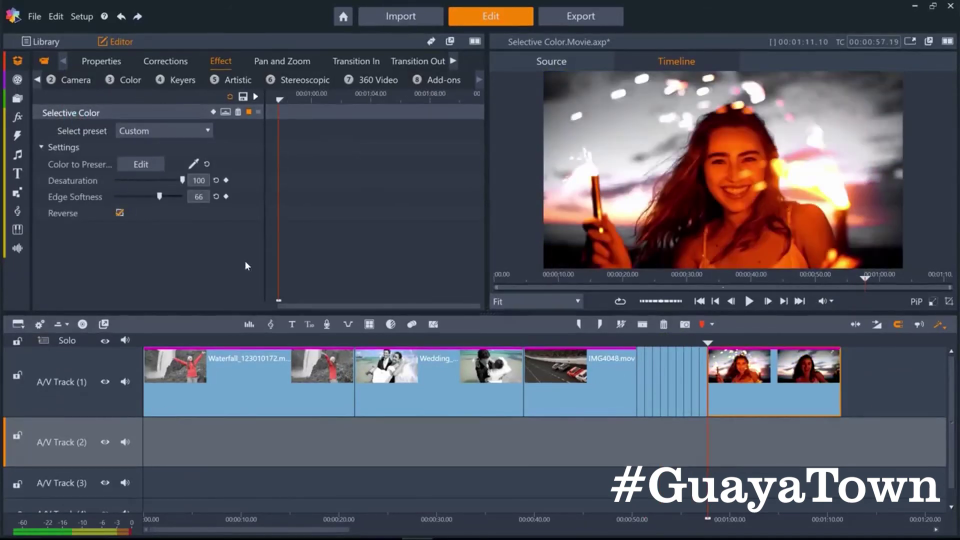
# Trim the clip start to the playhead and turn Reverse off on the last Sparkler piece
pyautogui.click(644, 325)
pyautogui.click(748, 395)
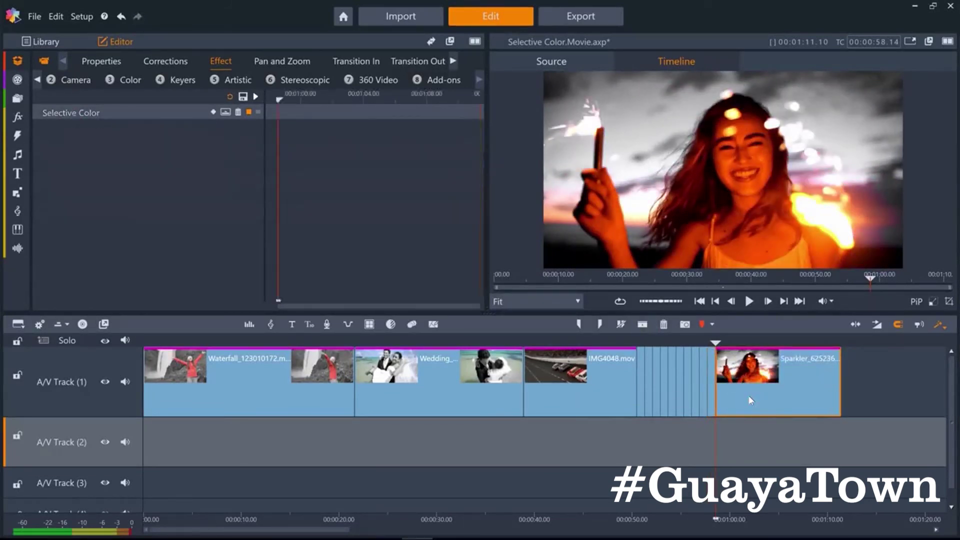
pyautogui.click(82, 116)
pyautogui.click(120, 213)
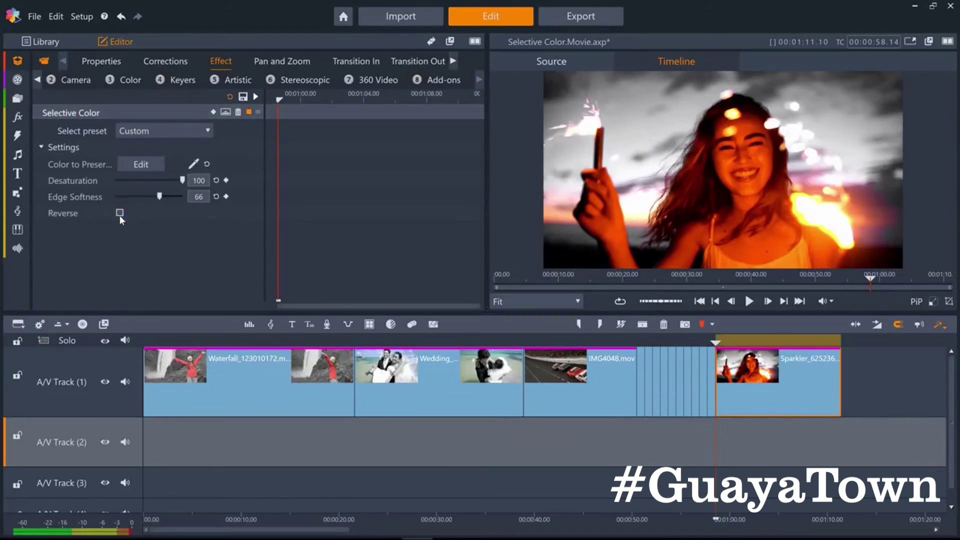
# Keyframe Desaturation from 100 at the piece's start to 0 at 1:01.24, then return to 00:00:50.19
pyautogui.click(227, 180)
pyautogui.moveTo(722, 343); pyautogui.dragTo(757, 346)
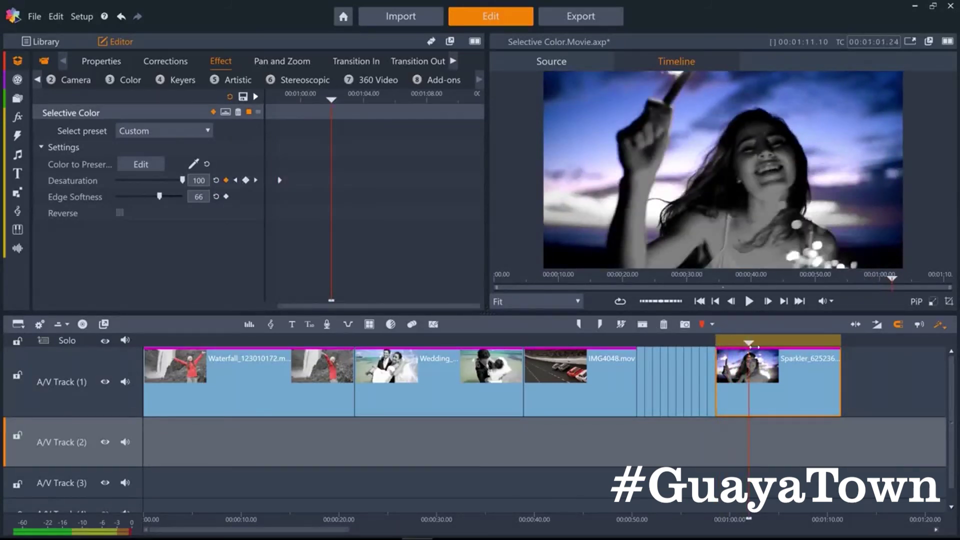
pyautogui.moveTo(181, 180); pyautogui.dragTo(55, 181)
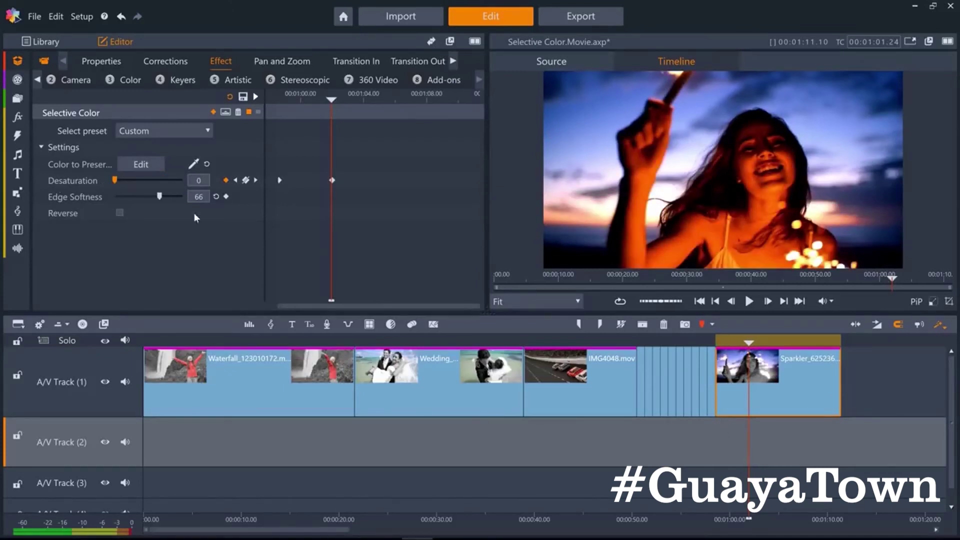
pyautogui.click(640, 342)
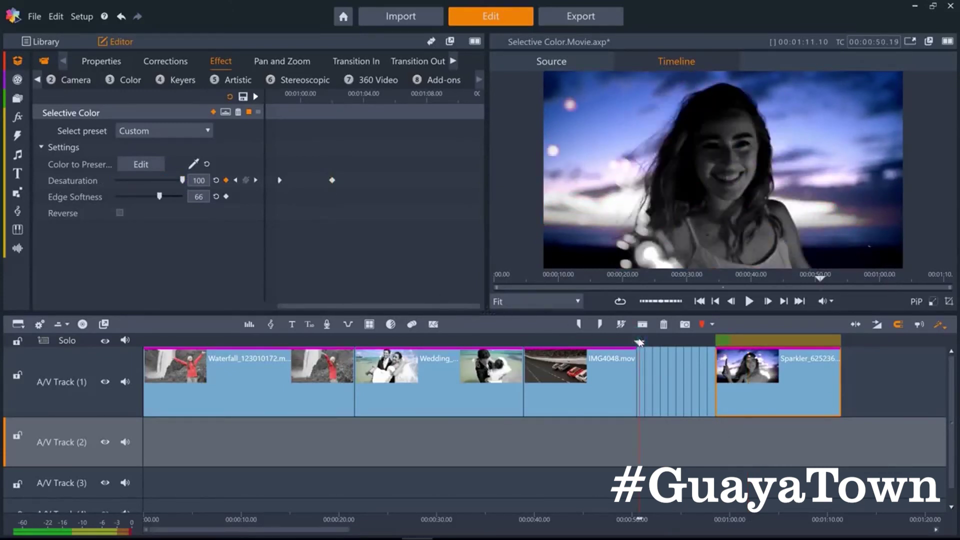